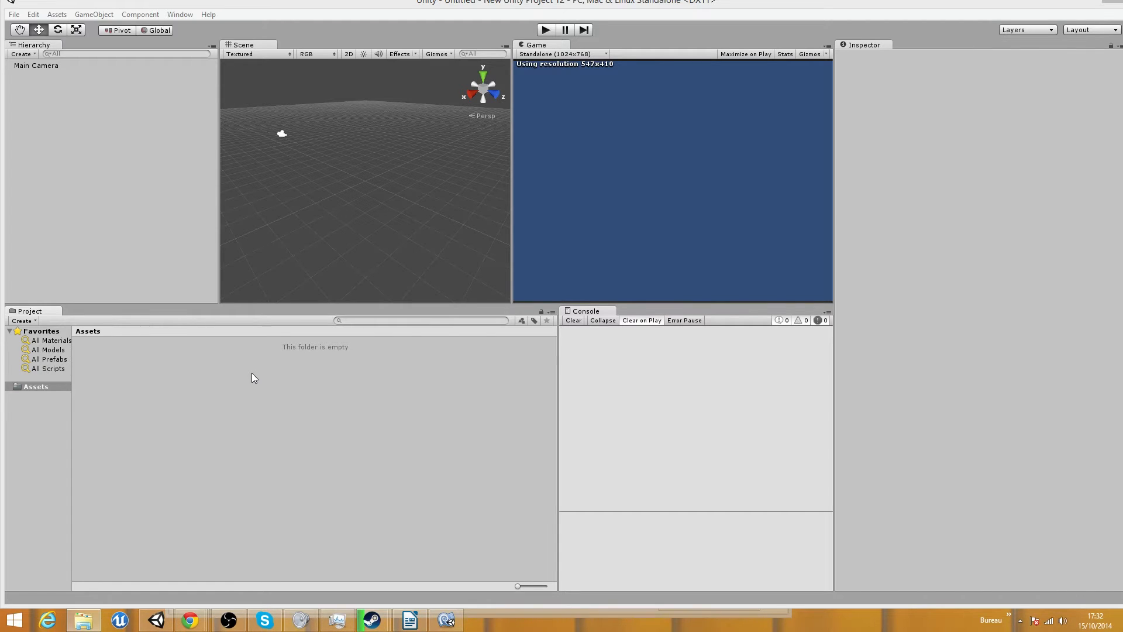
Show the project's Assets folder in File Explorer, open it and reposition its window
right_click(212, 409)
left_click(265, 429)
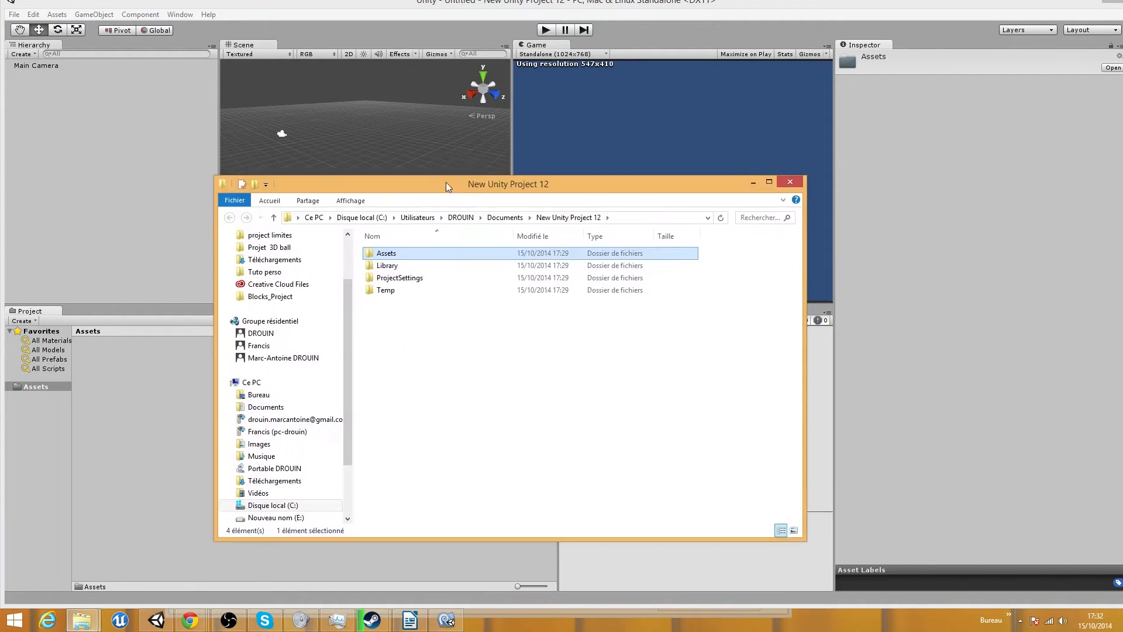
left_click_drag(445, 182, 486, 150)
double_click(432, 222)
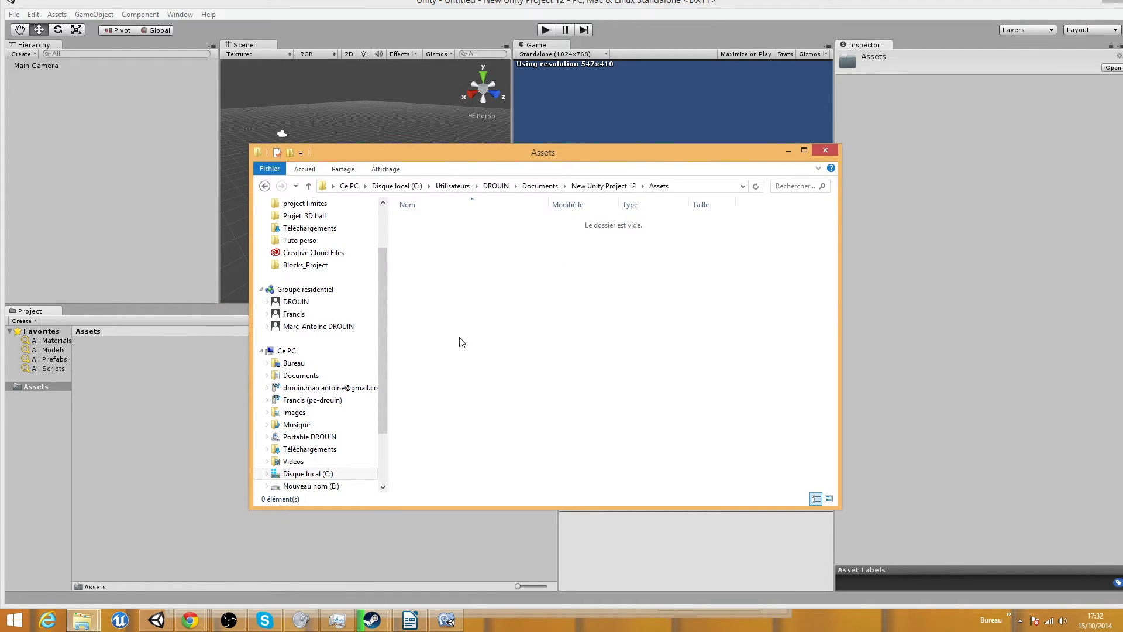
left_click_drag(587, 157, 677, 224)
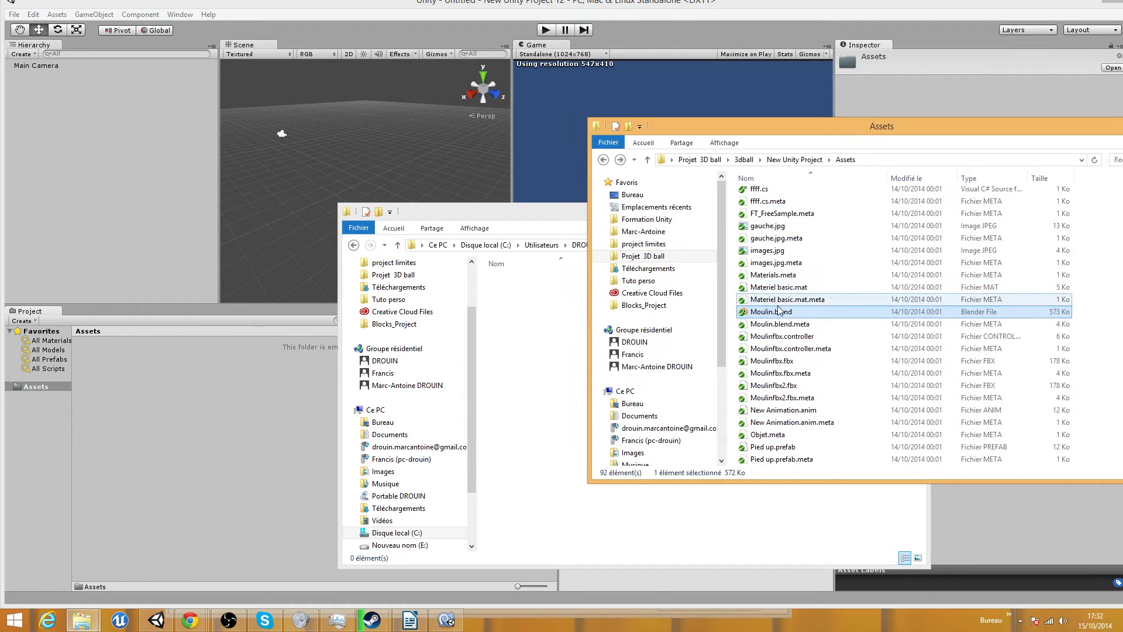
Open Moulin.blend from the 3dball project's Assets folder in Blender, preview its animation, and close Blender
double_click(773, 311)
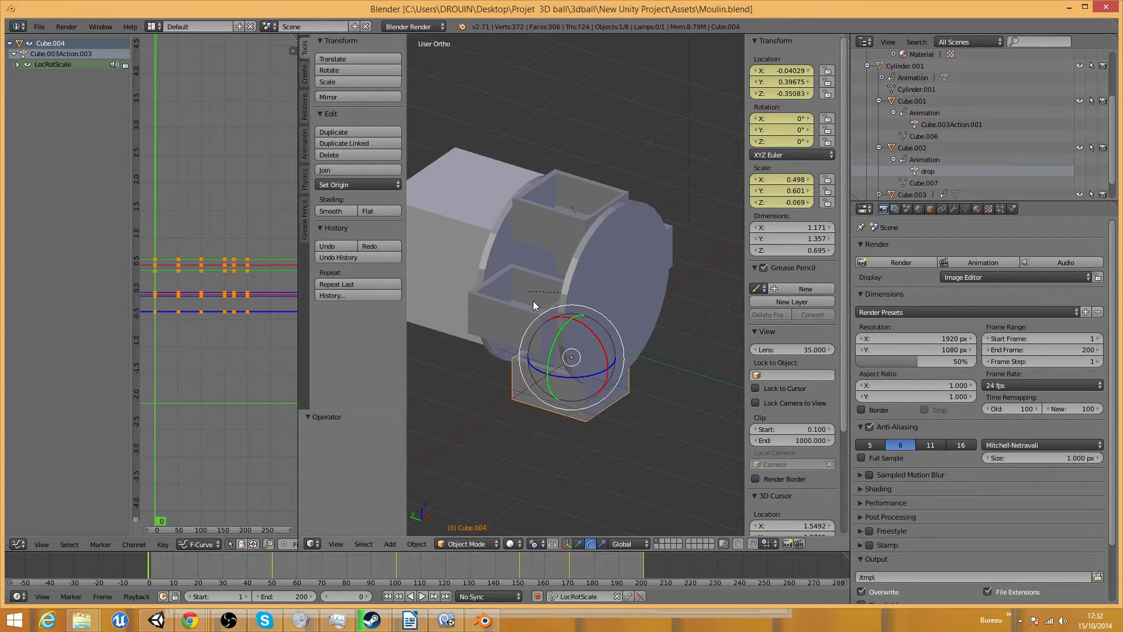
middle_click_drag(465, 398, 489, 396)
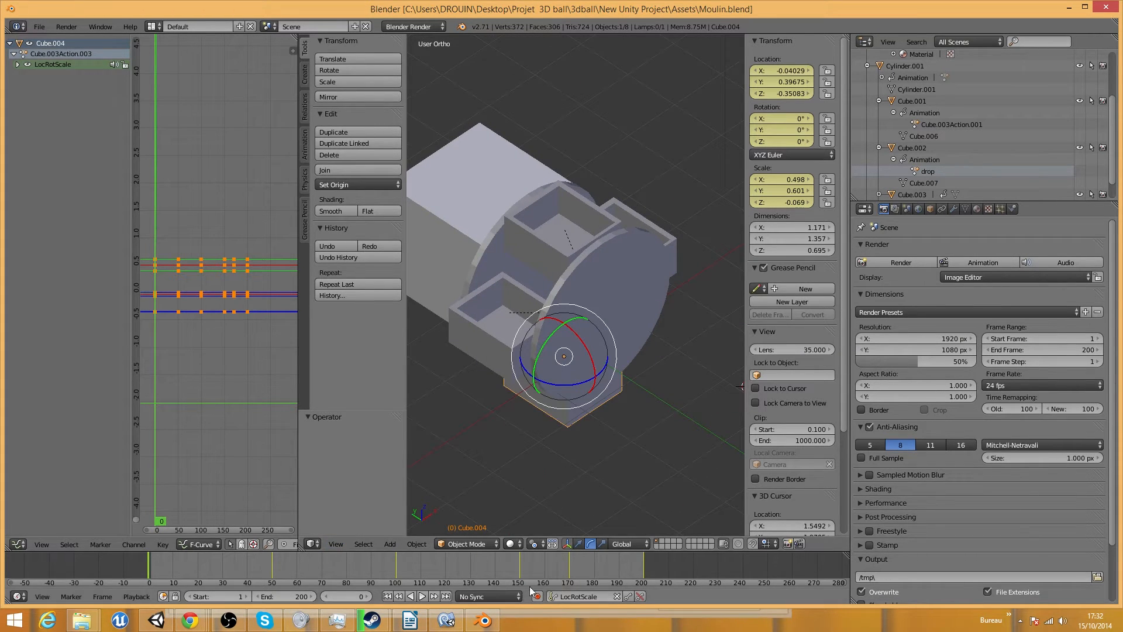
left_click(425, 595)
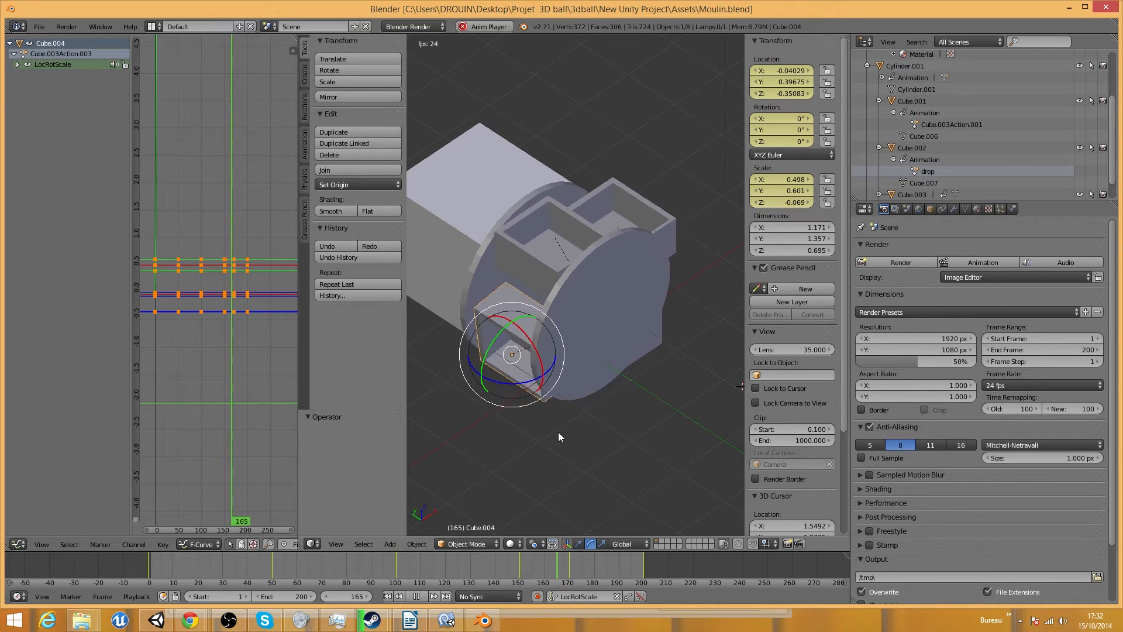
left_click(417, 596)
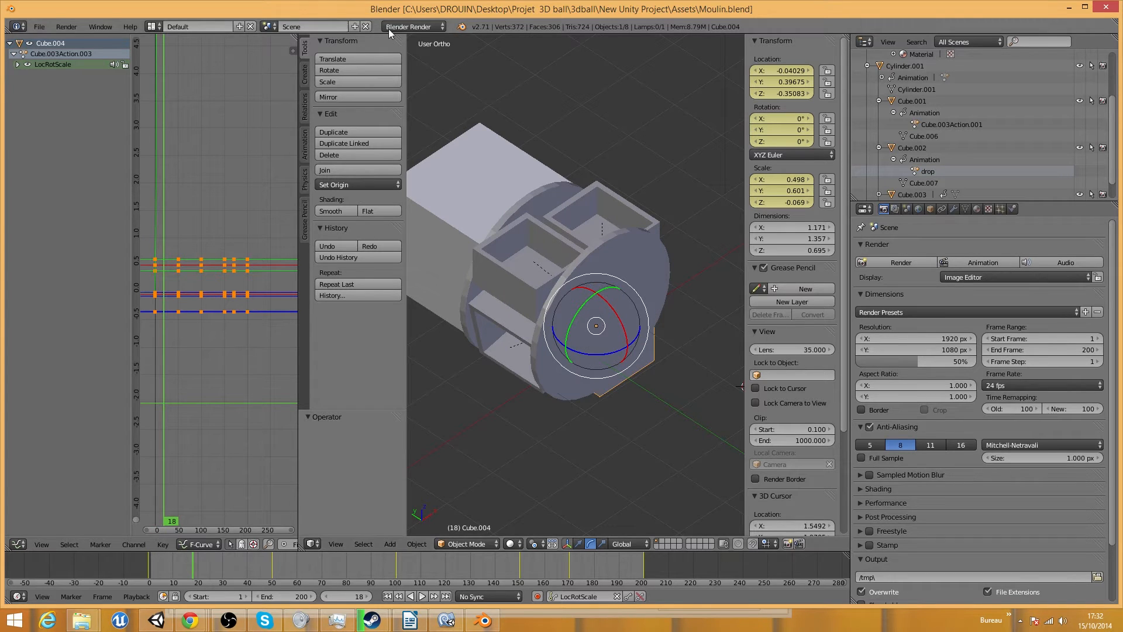
left_click(1105, 7)
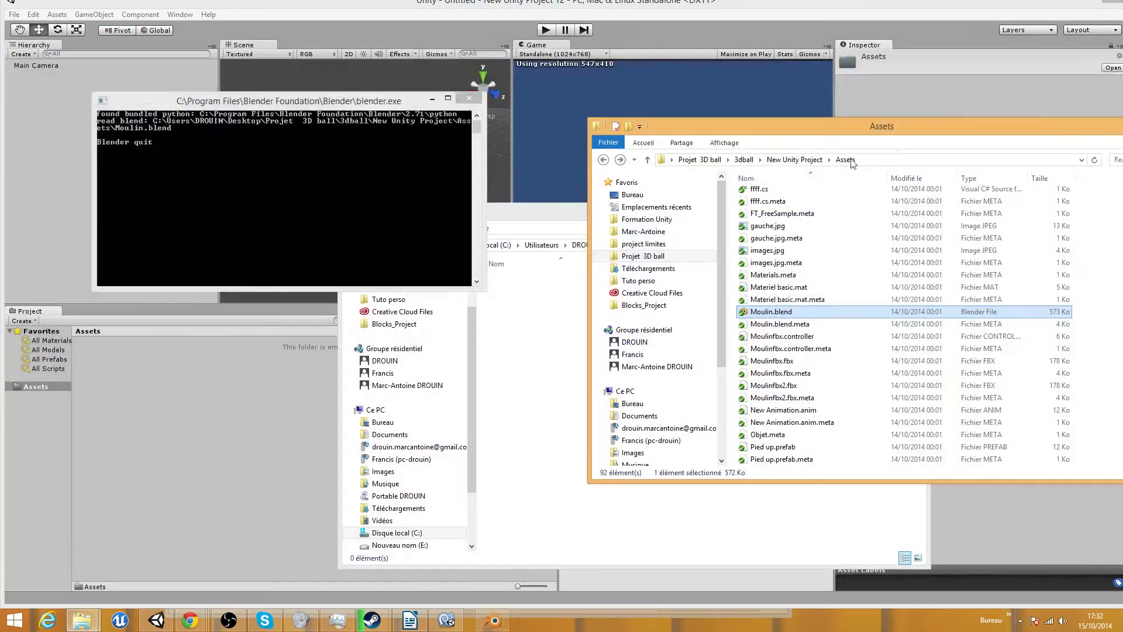
Move Moulin.blend from the 3dball project's Assets folder into the New Unity Project 12 Assets folder in File Explorer
left_click_drag(537, 211, 228, 167)
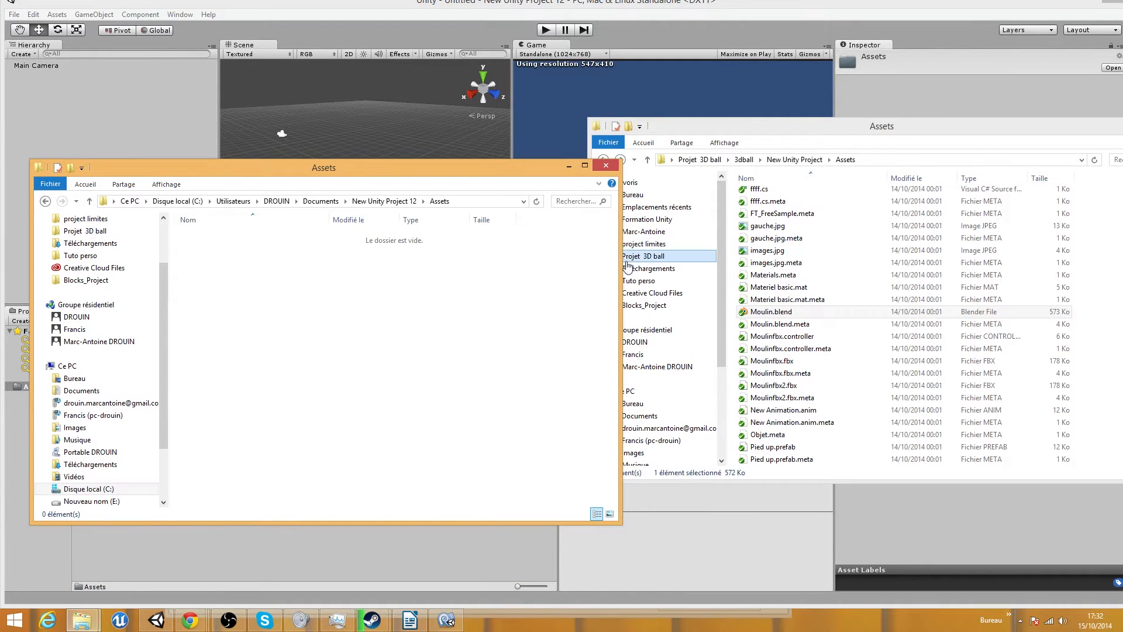
left_click_drag(622, 259, 525, 259)
left_click_drag(771, 311, 403, 234)
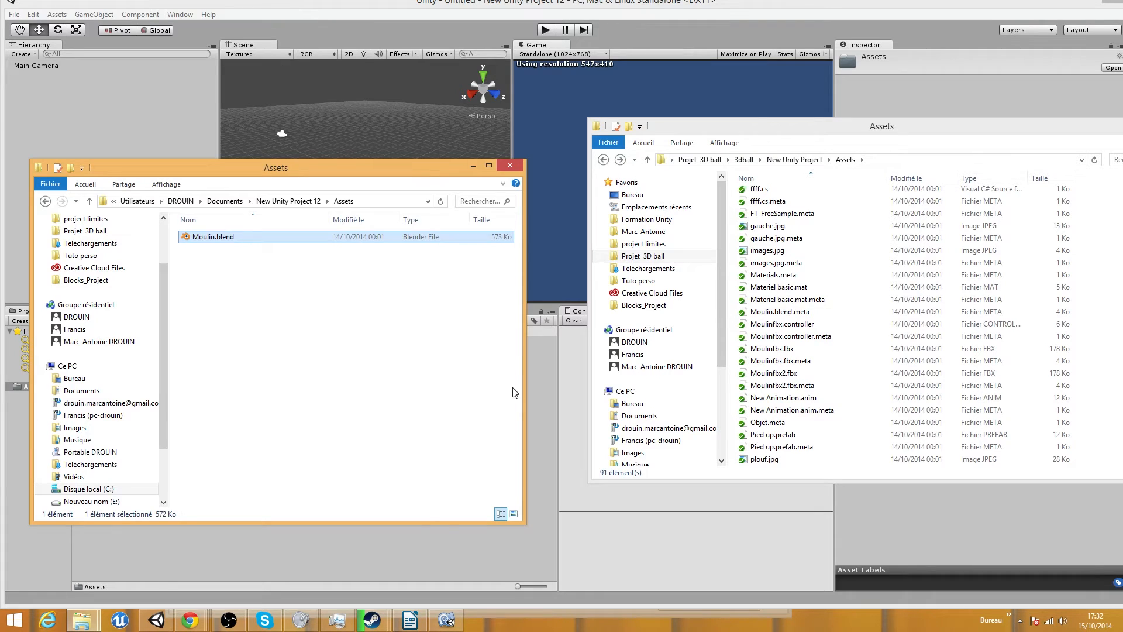
left_click(473, 165)
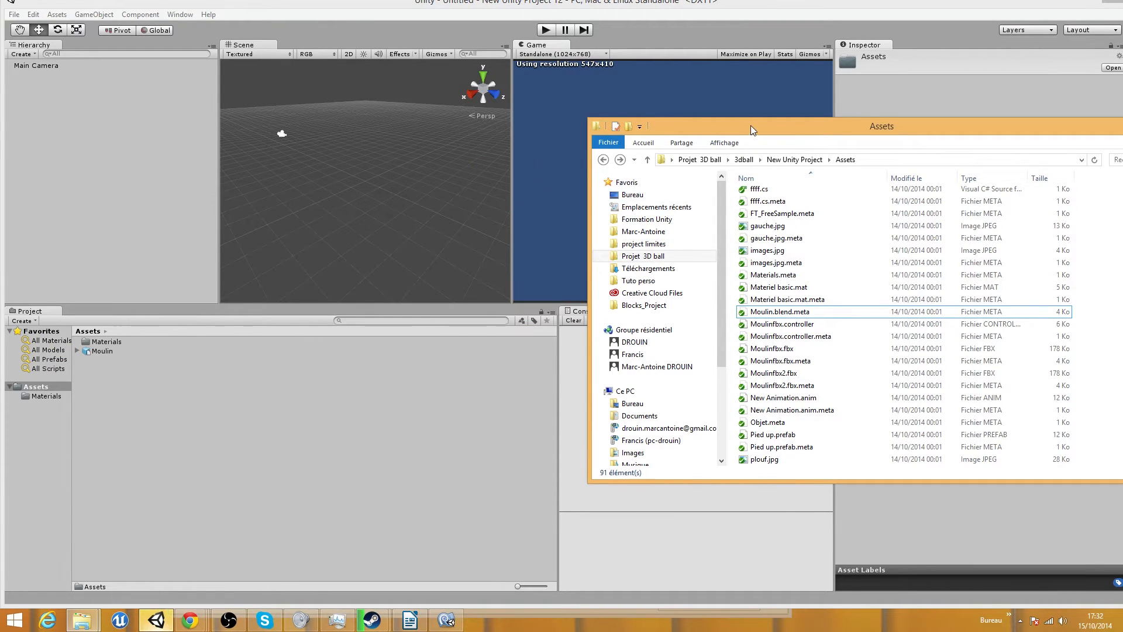
In Unity, examine the contents of the imported Moulin model and its Materials folder
left_click(77, 350)
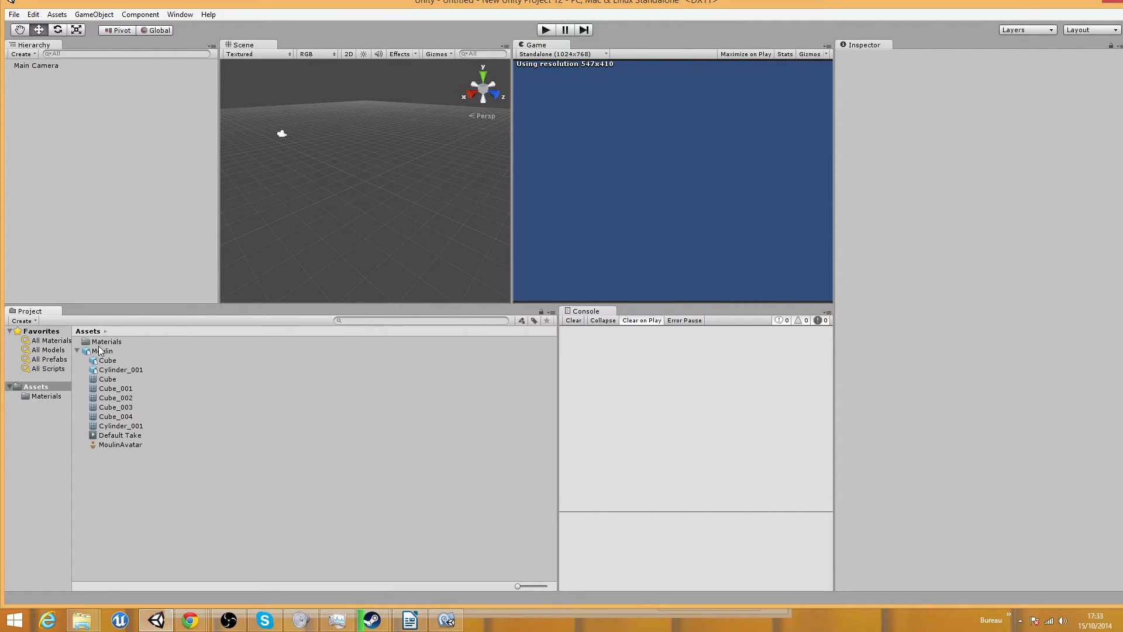
double_click(100, 343)
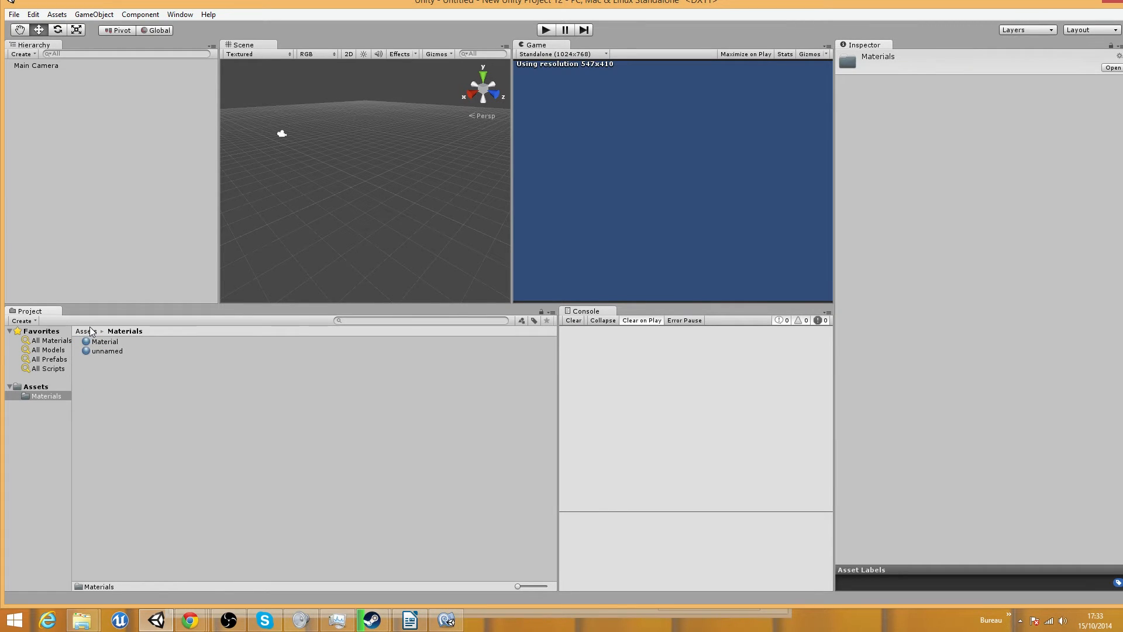
left_click(88, 332)
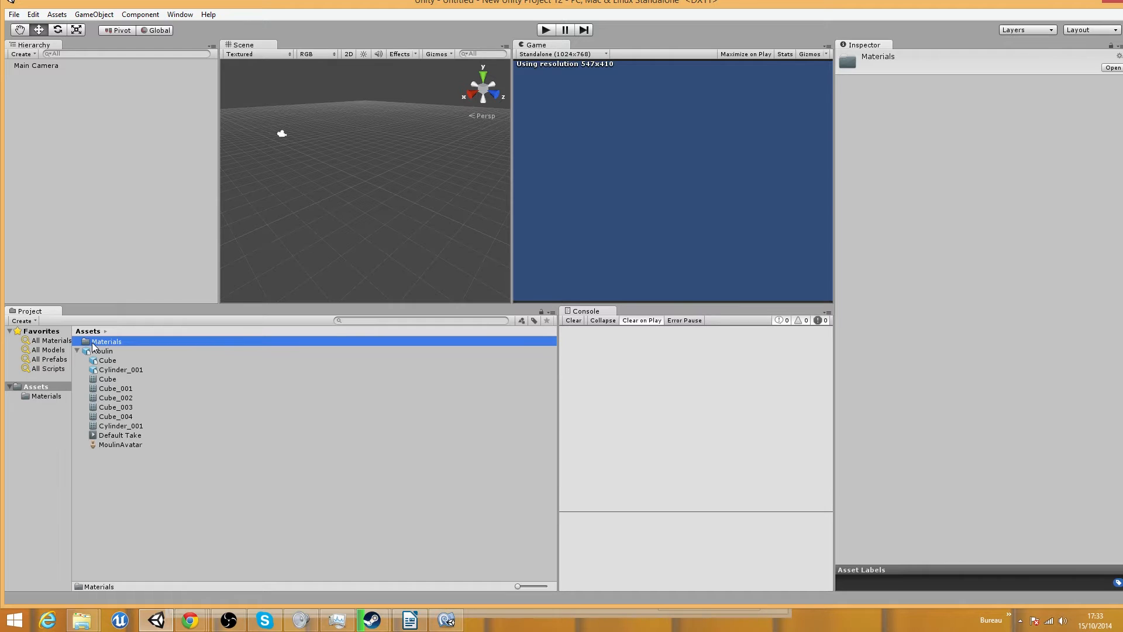
Place the Moulin model in the scene and test it briefly in Play mode
left_click_drag(95, 351, 392, 227)
right_click_drag(299, 239, 315, 245)
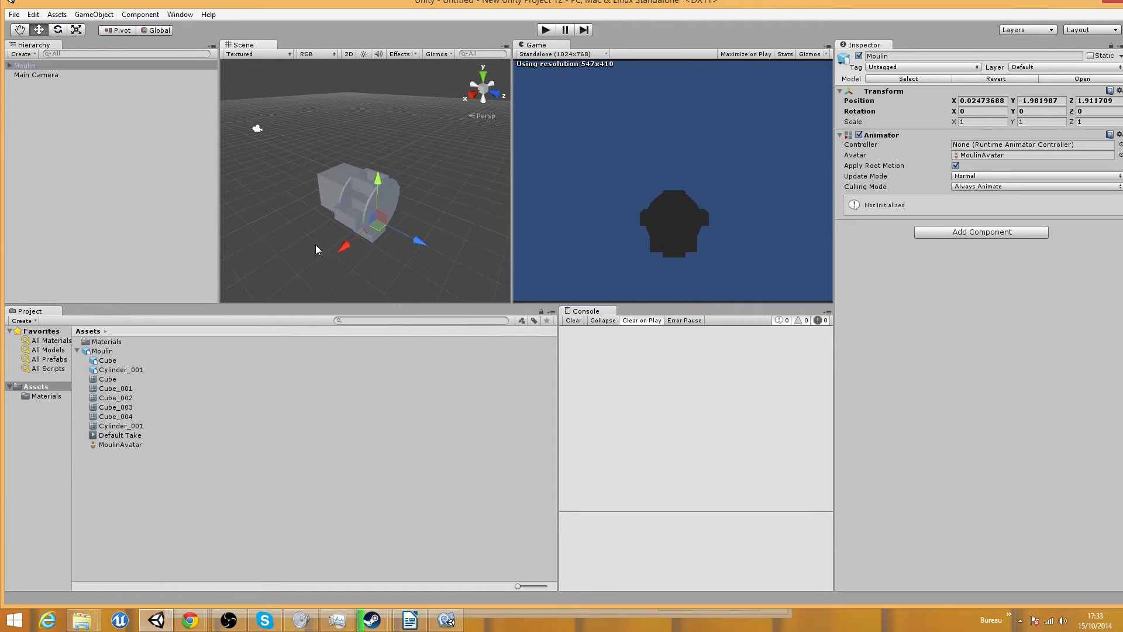
left_click(539, 34)
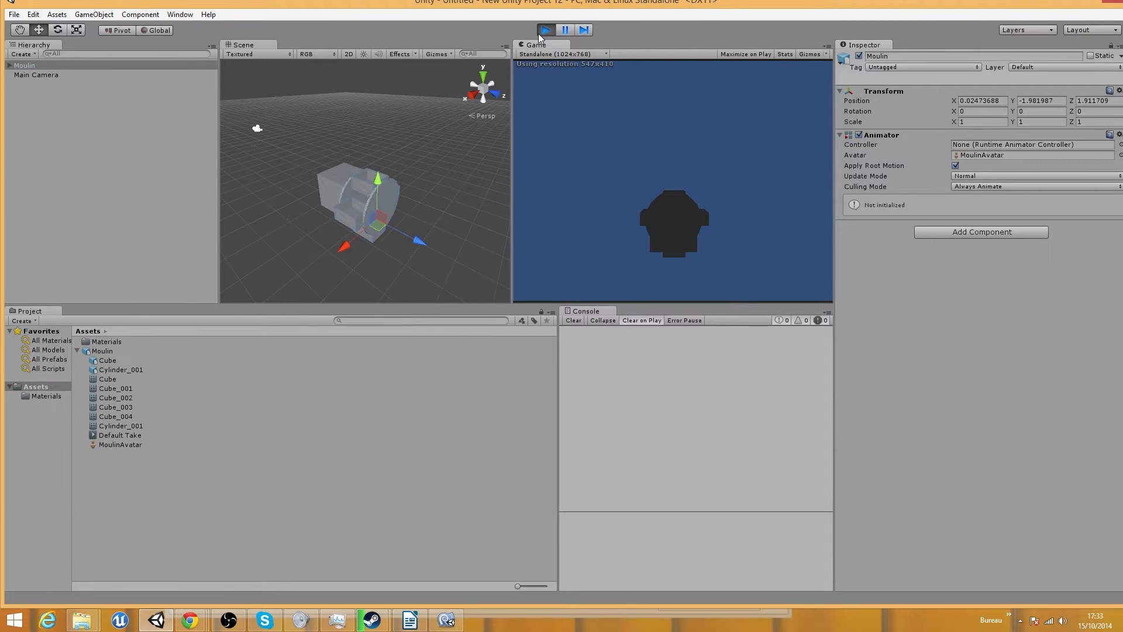
left_click(540, 33)
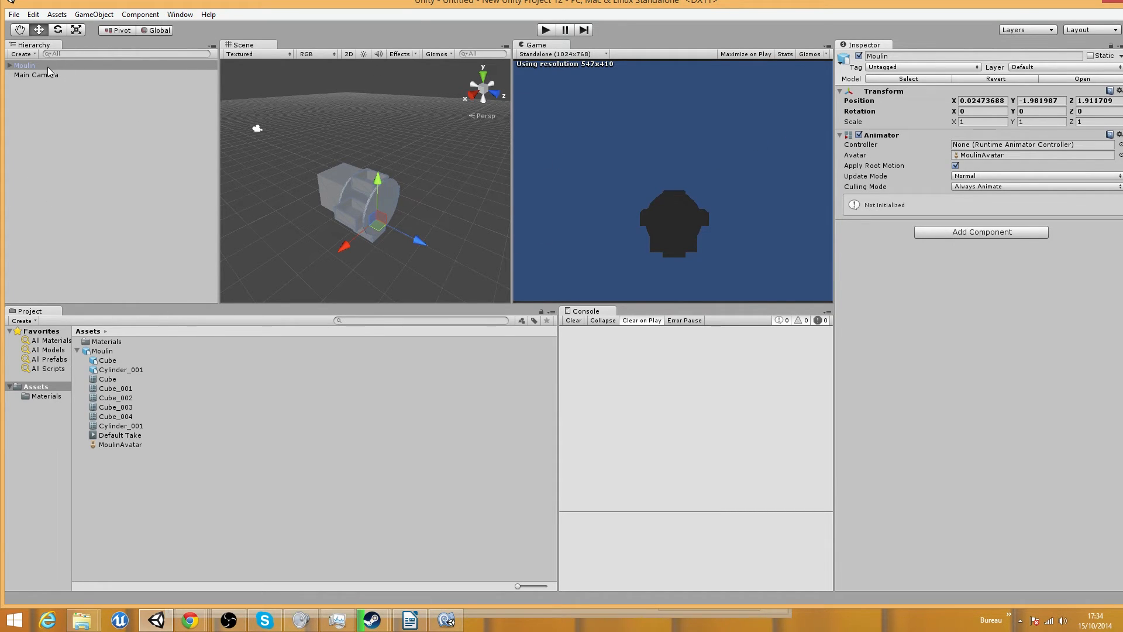
Examine the child objects of Moulin in the scene, including Cylinder_001 and its nested cubes, for their components
left_click(10, 66)
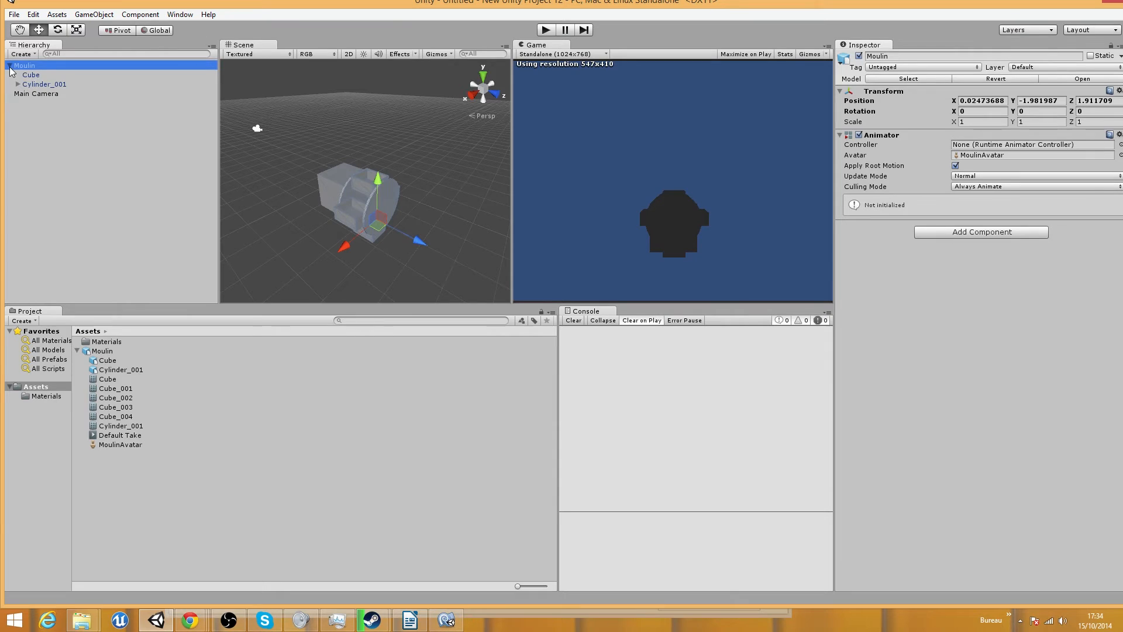
left_click(48, 75)
left_click(52, 84)
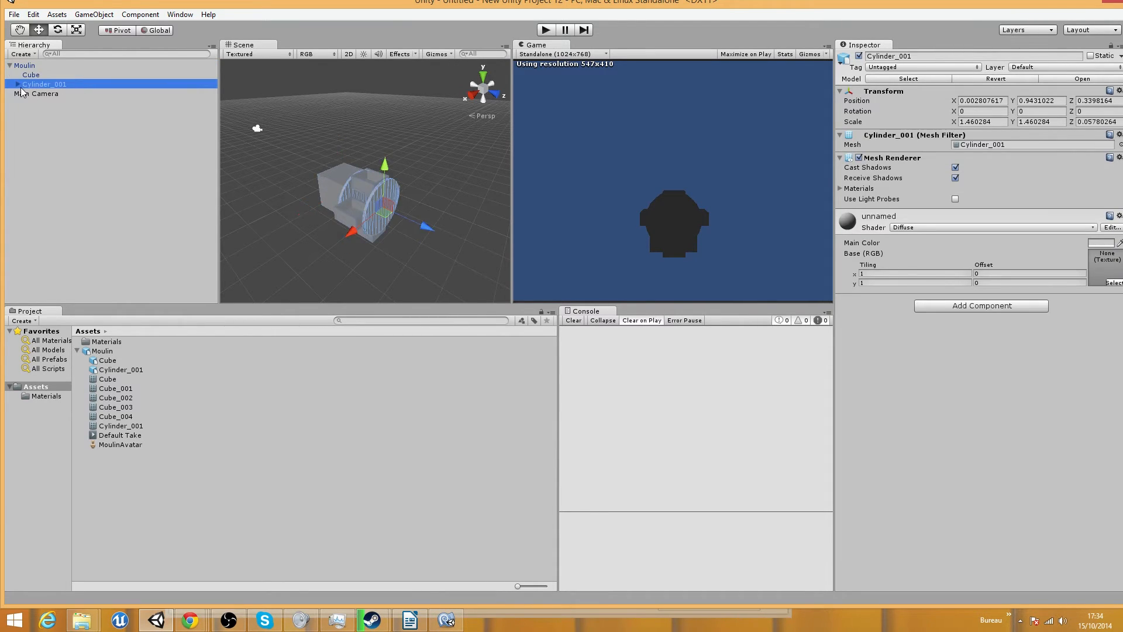
left_click(18, 84)
left_click(43, 93)
left_click(43, 101)
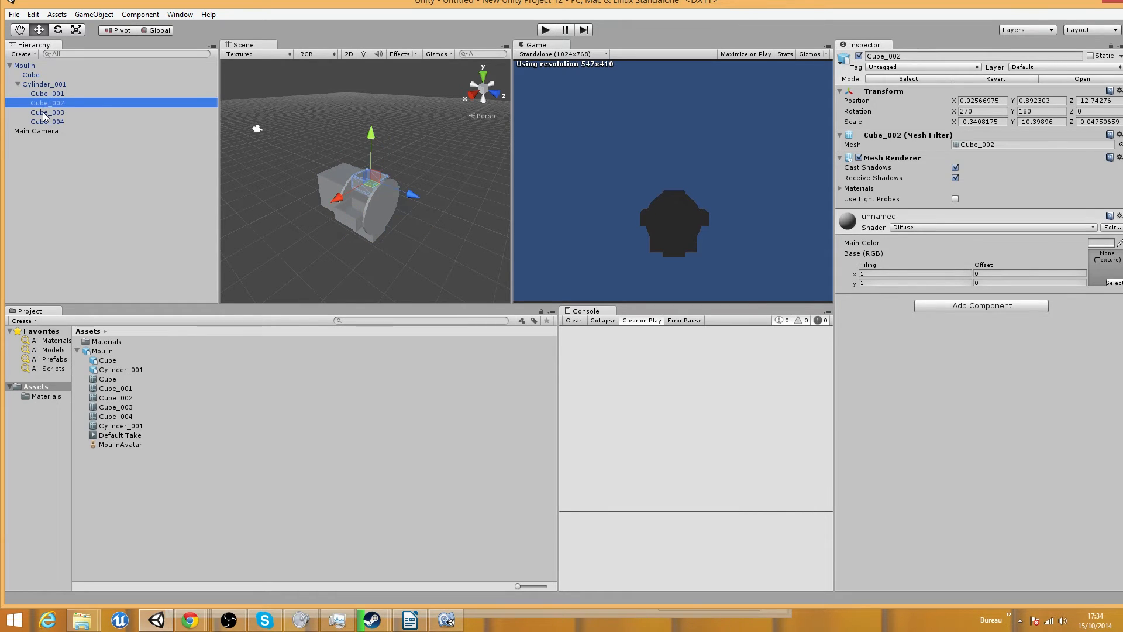
left_click(43, 111)
left_click(45, 96)
left_click(42, 111)
left_click(42, 102)
left_click(18, 85)
left_click(9, 65)
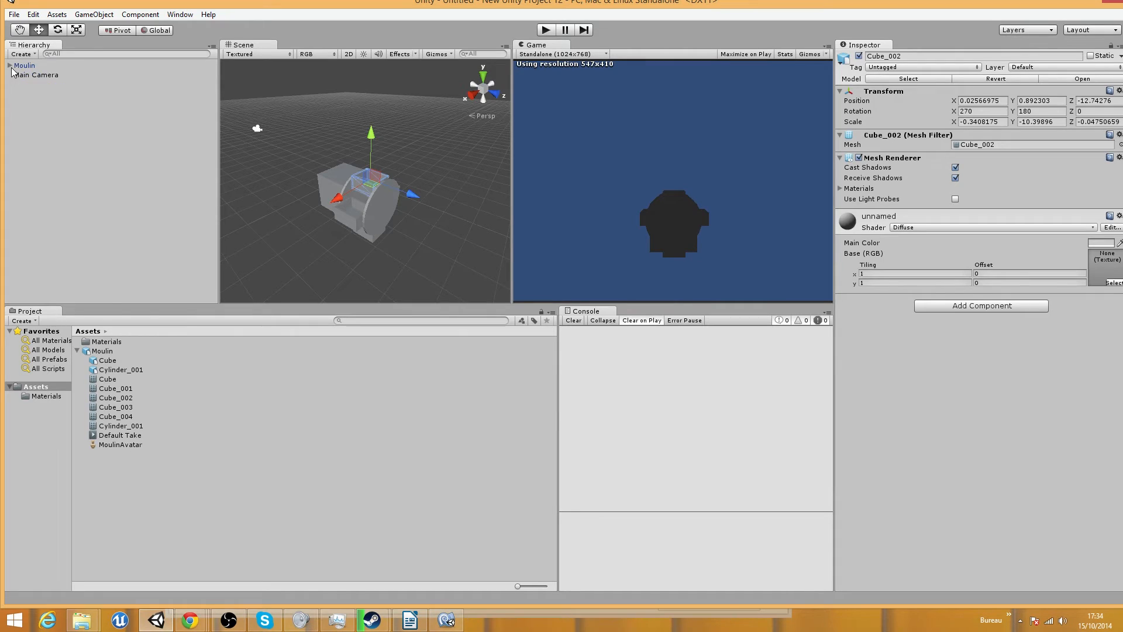
Review the Moulin asset's animation import settings and preview its Default Take clip
left_click(25, 65)
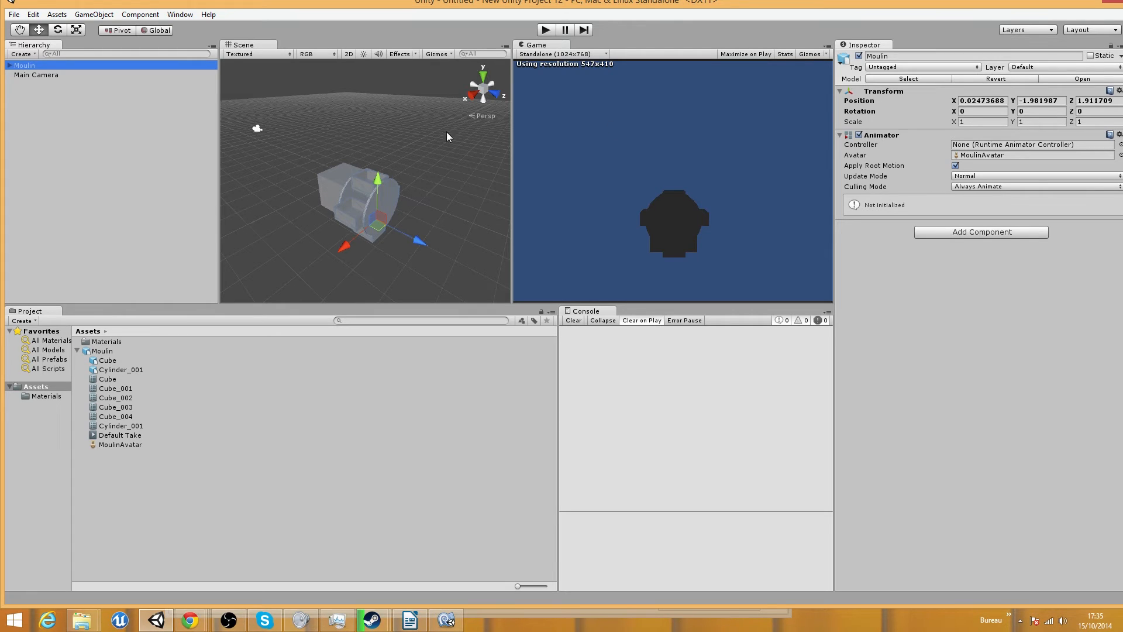
left_click(26, 66)
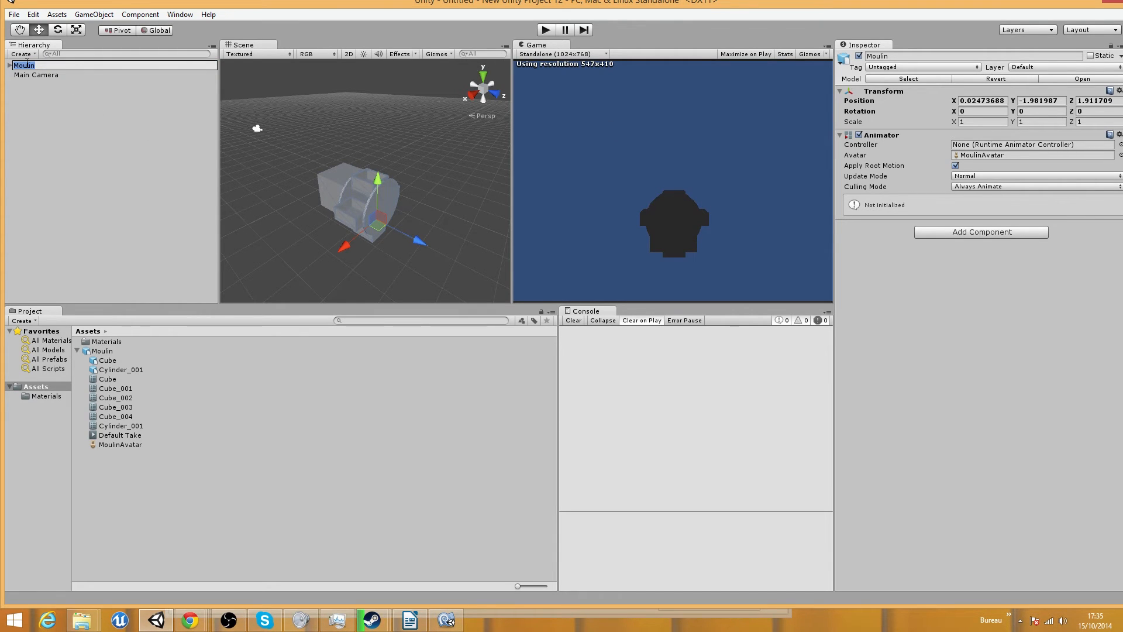
left_click(108, 352)
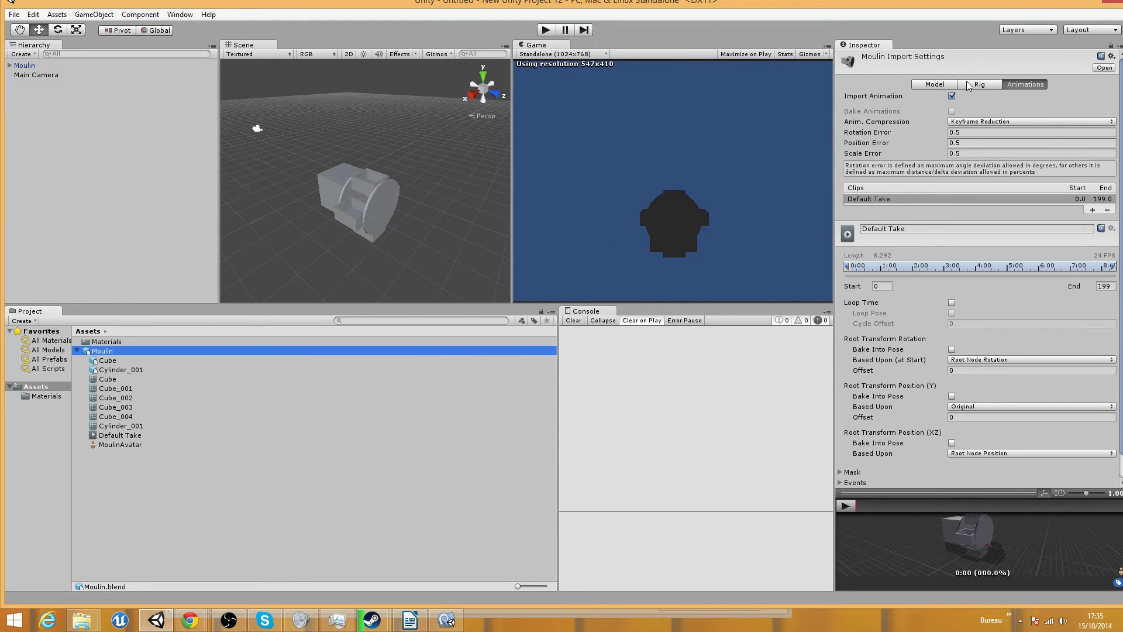
left_click(936, 86)
left_click(1012, 83)
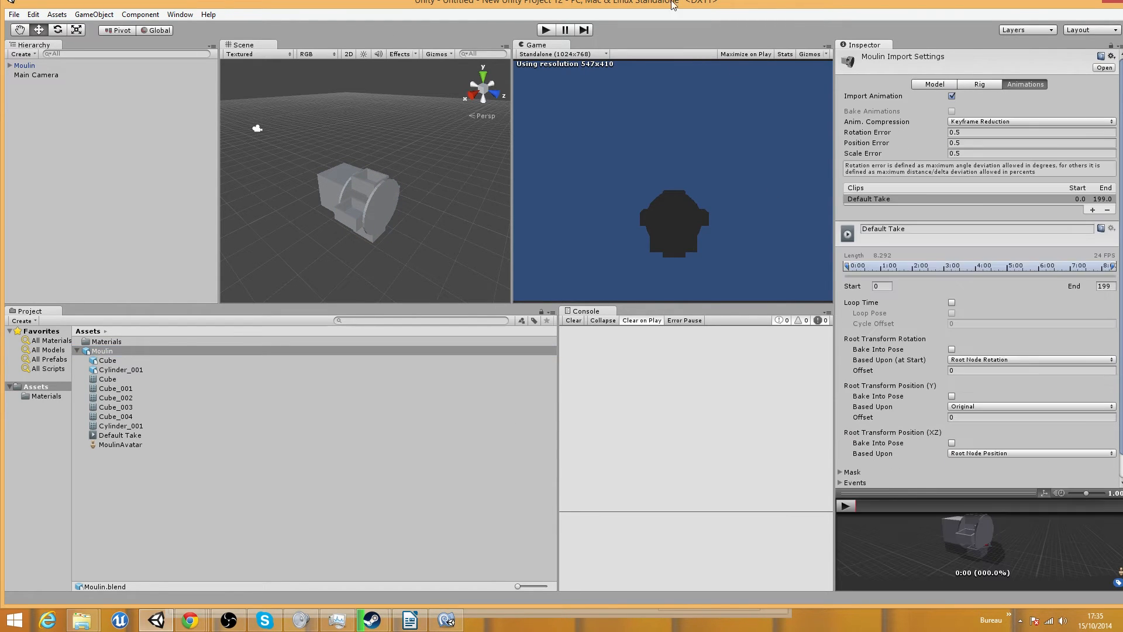
left_click(845, 504)
left_click(845, 505)
Assign the Default Take clip to the Moulin object in the scene and test its animation in Play mode
left_click(25, 66)
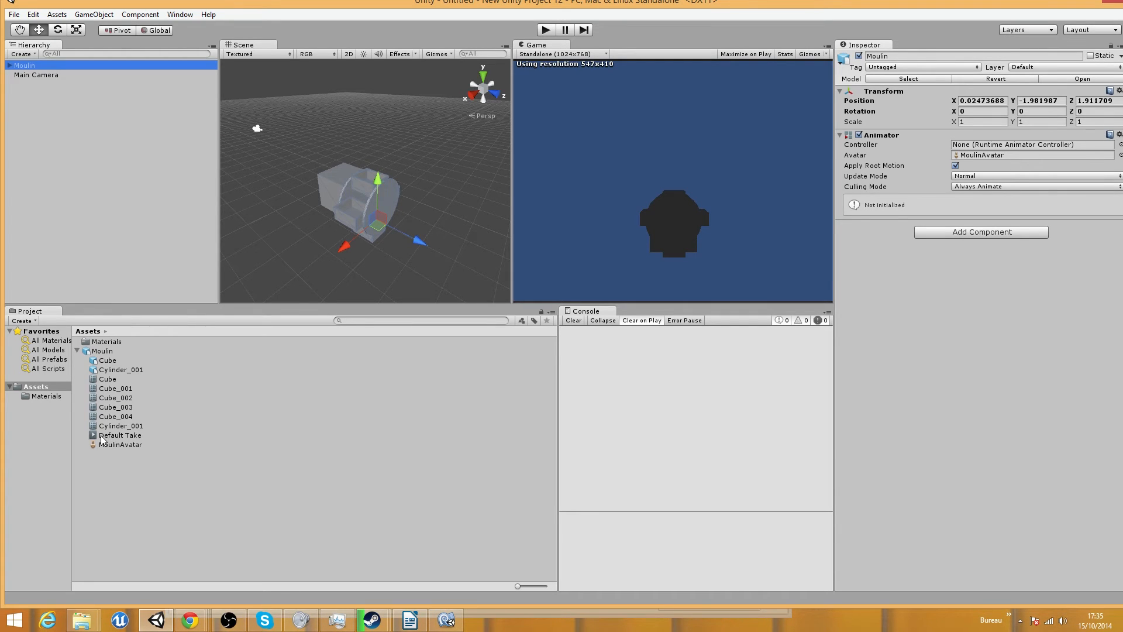
left_click_drag(102, 439, 1042, 323)
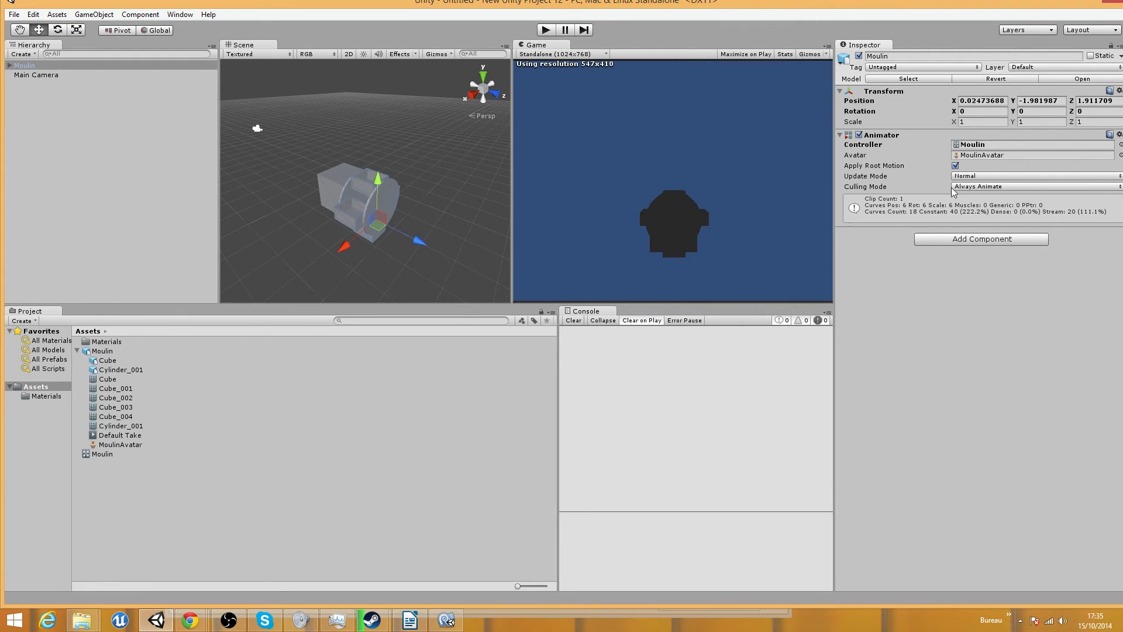
left_click(546, 30)
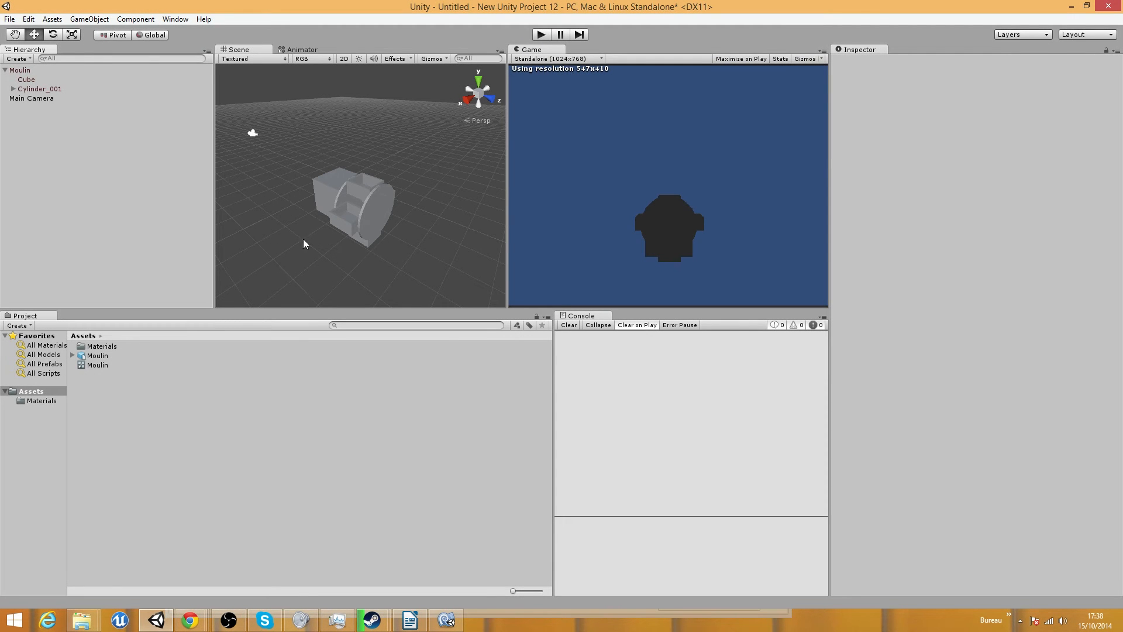
Enable Loop Time for the Moulin asset's Default Take clip and apply the import settings while starting Play mode
left_click(93, 356)
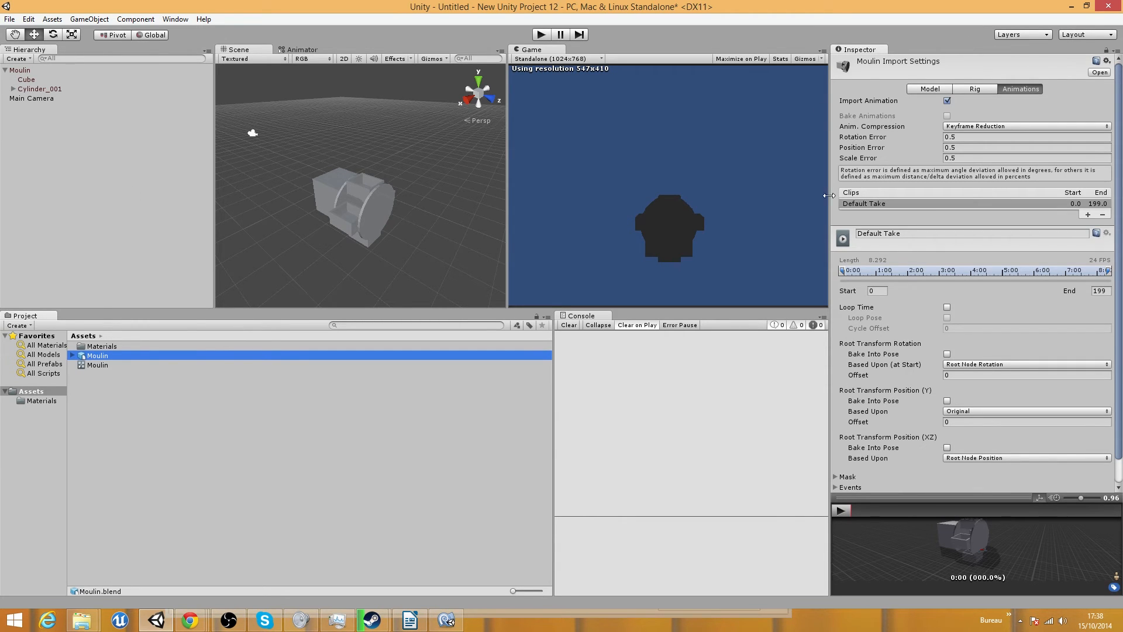
left_click(947, 307)
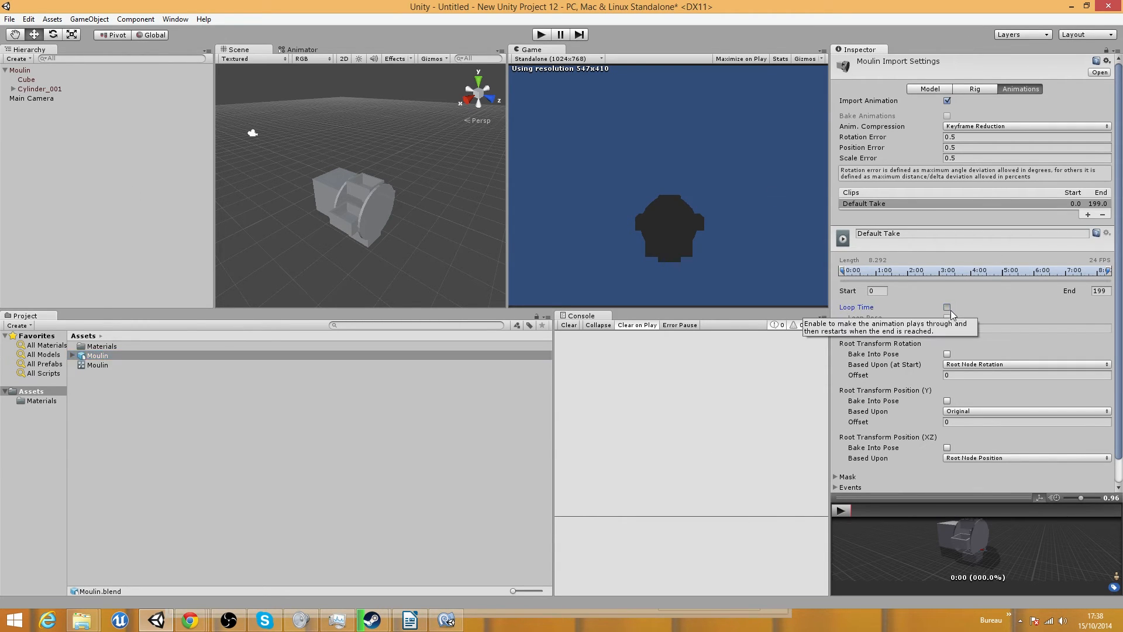
left_click(542, 37)
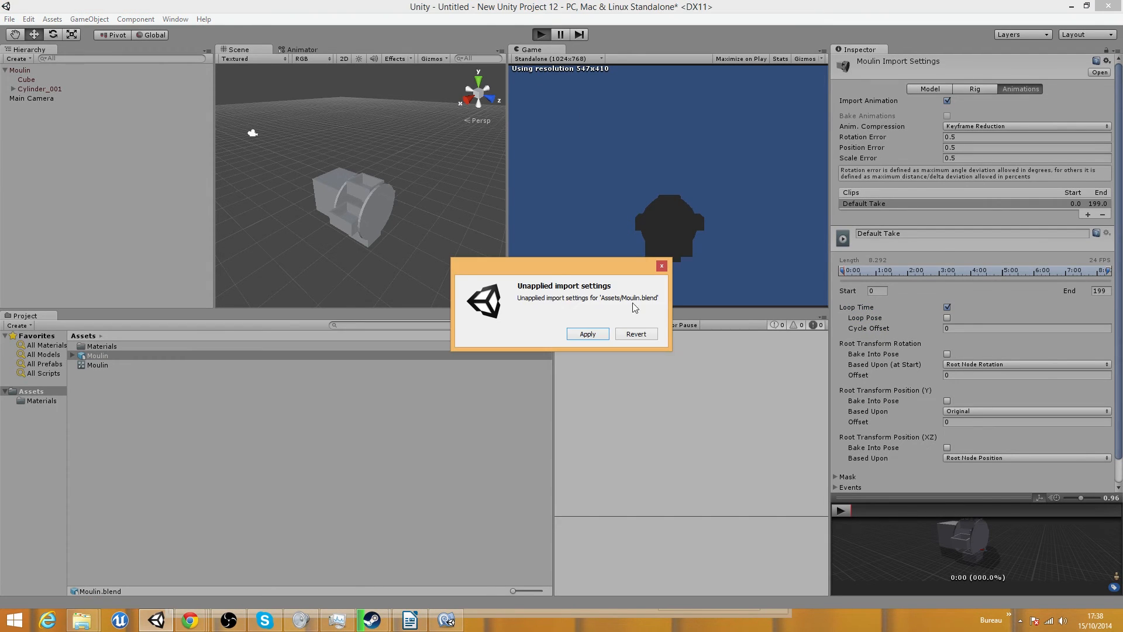
left_click(587, 333)
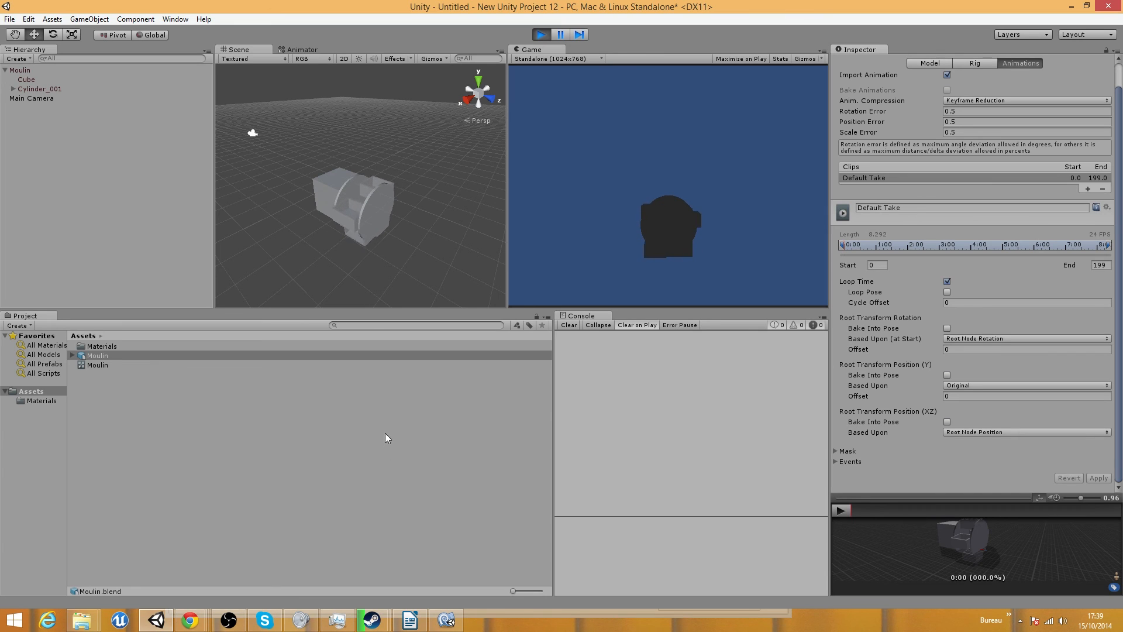
Check the looping Moulin animation in the running game and stop Play mode
left_click(413, 613)
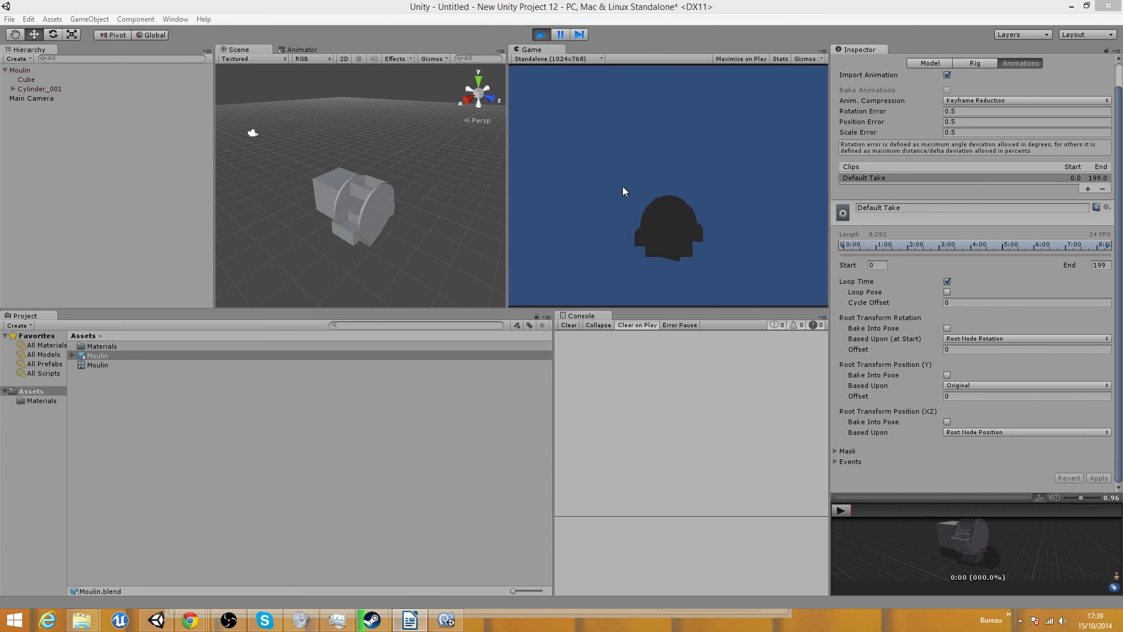
left_click(268, 249)
left_click(540, 36)
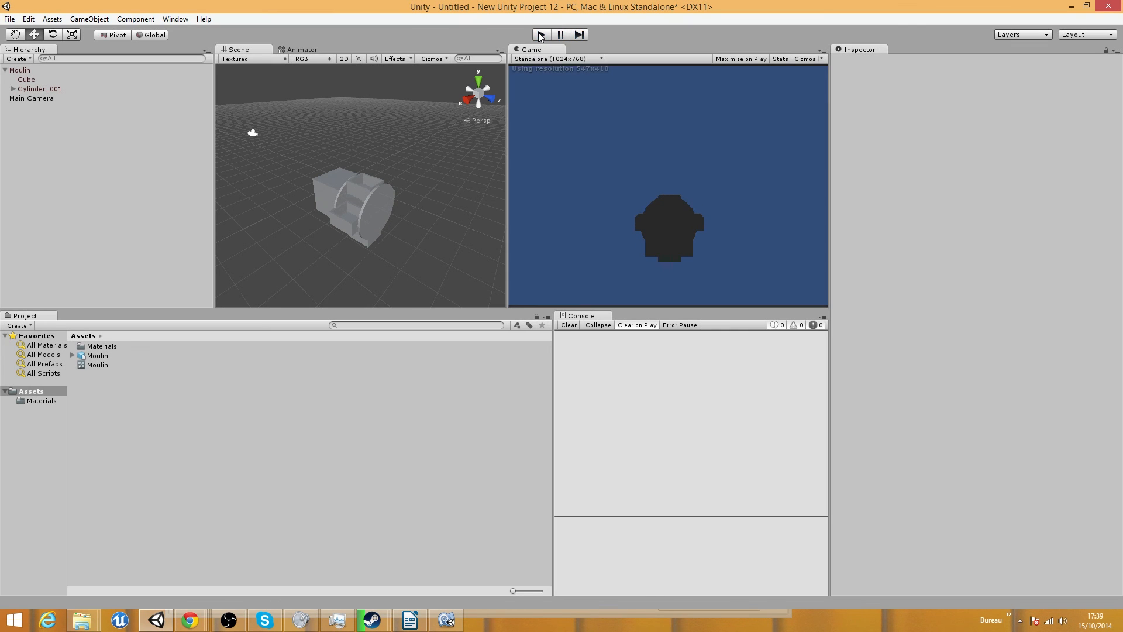